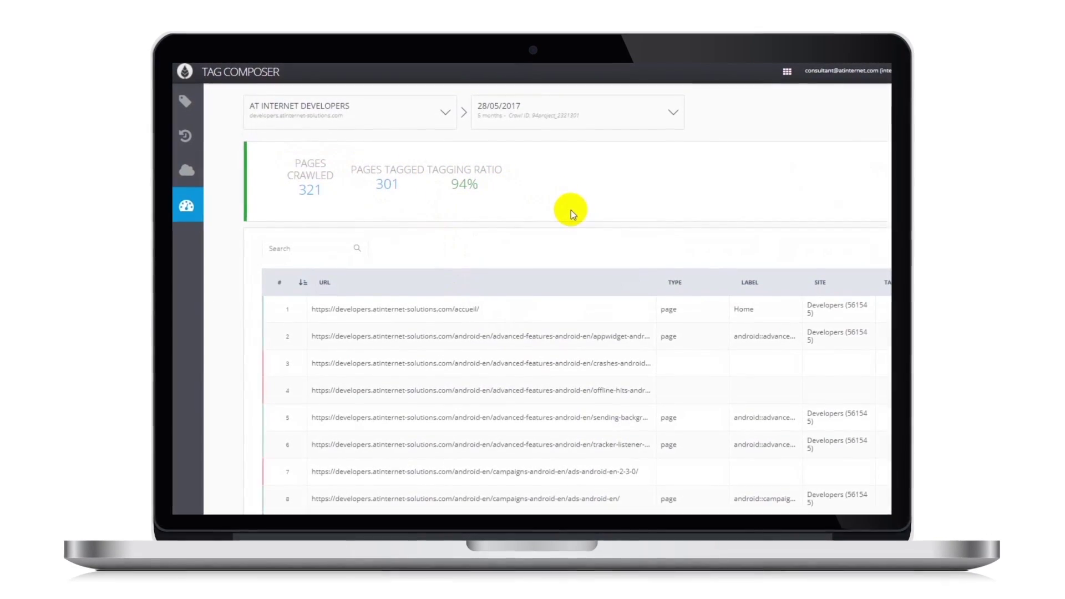
{"action": "scroll", "coordinate": [571, 210], "scroll_direction": "down", "scroll_amount": 3}
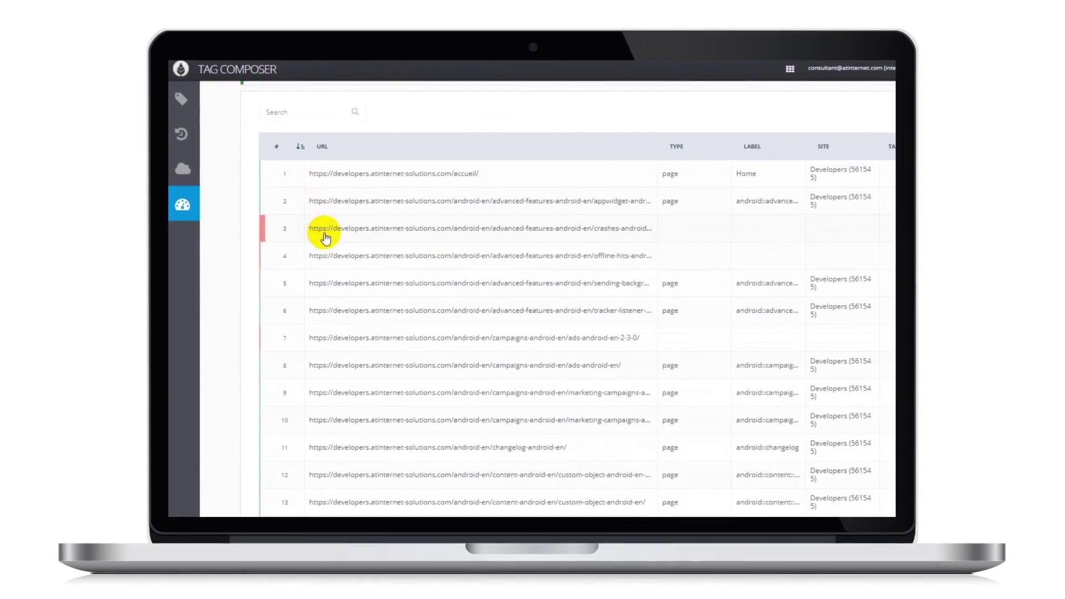